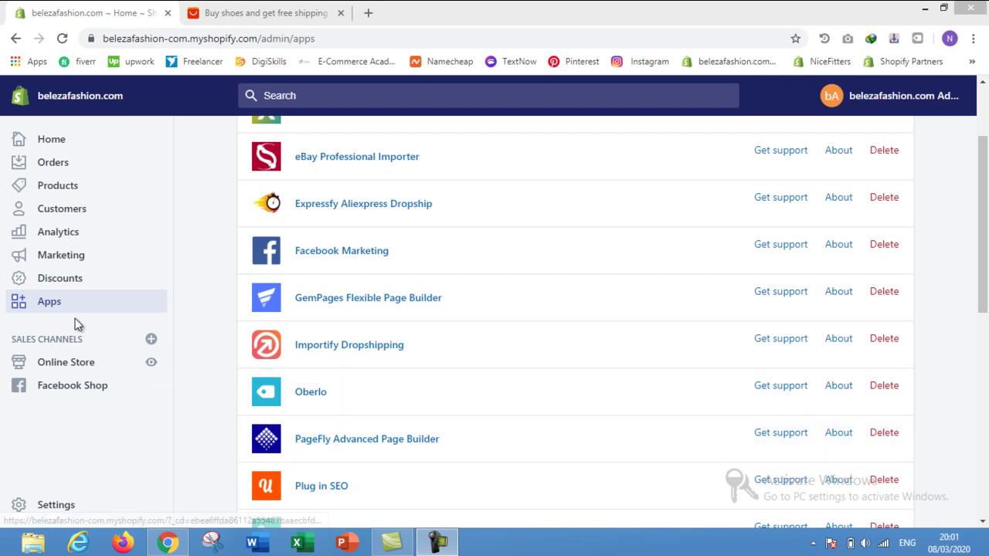
Open Oberlo from the store's installed apps and search its product catalogue for "clothes"
{"action": "left_click", "coordinate": [311, 401]}
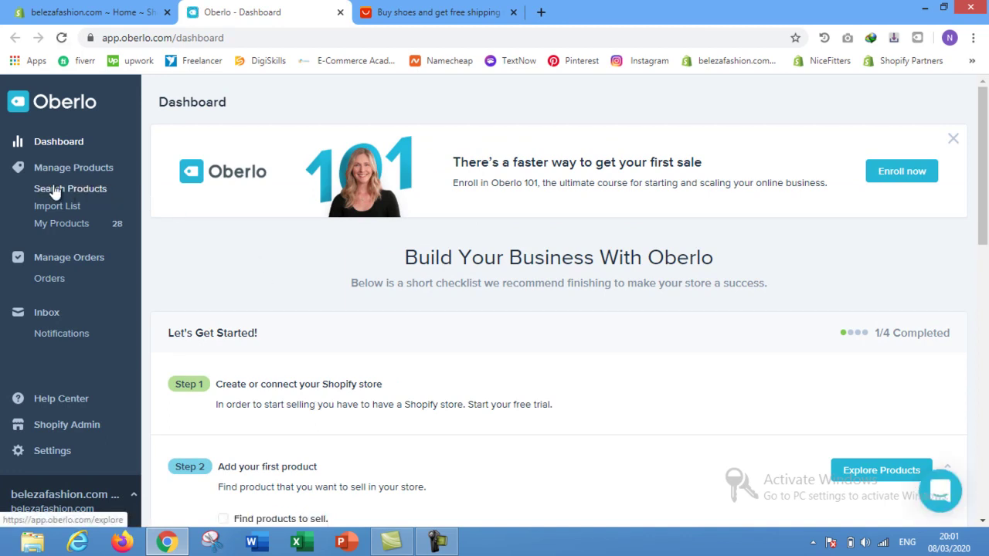
{"action": "left_click", "coordinate": [84, 193]}
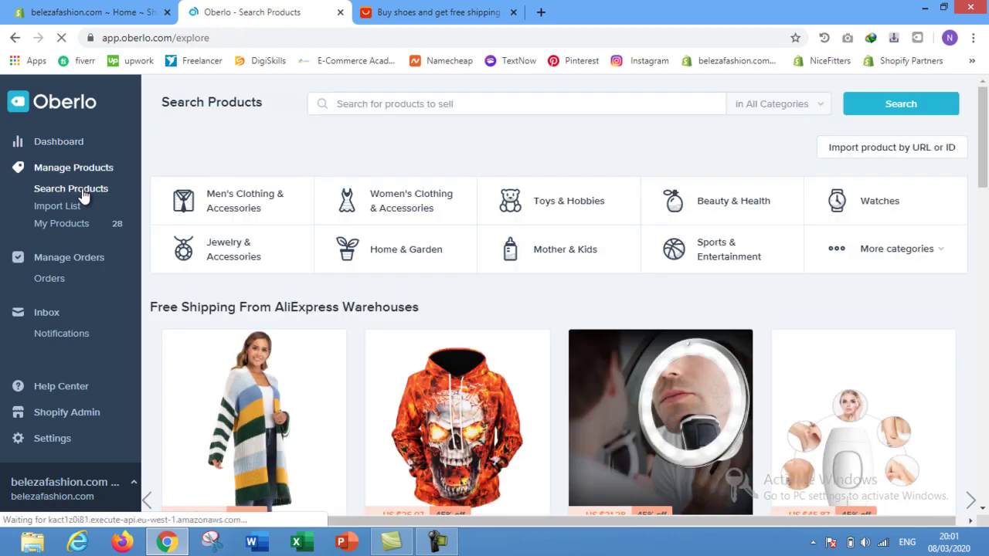
{"action": "left_click", "coordinate": [435, 104]}
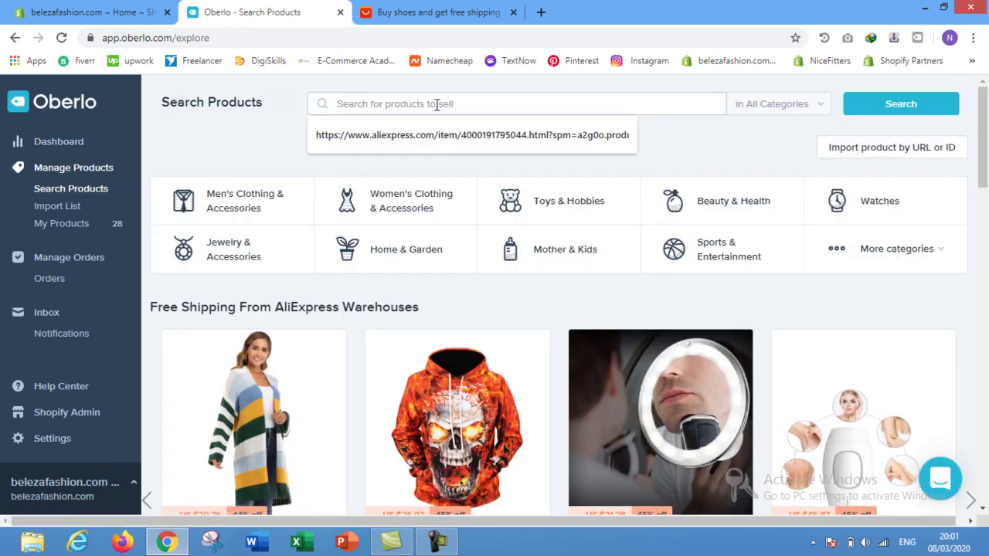
{"action": "type", "text": "clothes"}
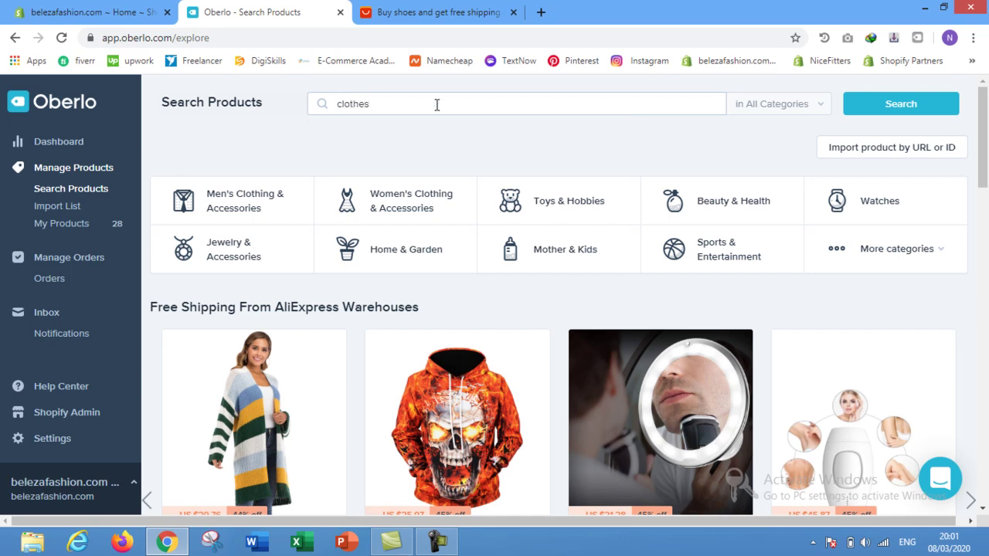
{"action": "key", "text": "Return"}
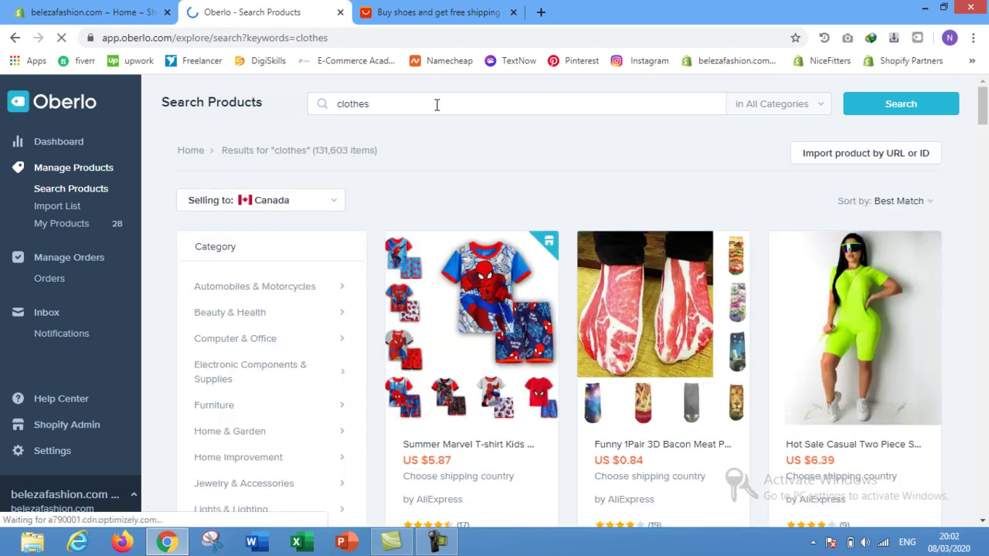
Add the Summer Marvel T-shirt Kids product to the import list, then open and reload that list
{"action": "scroll", "coordinate": [553, 199], "scroll_direction": "down", "scroll_amount": 2}
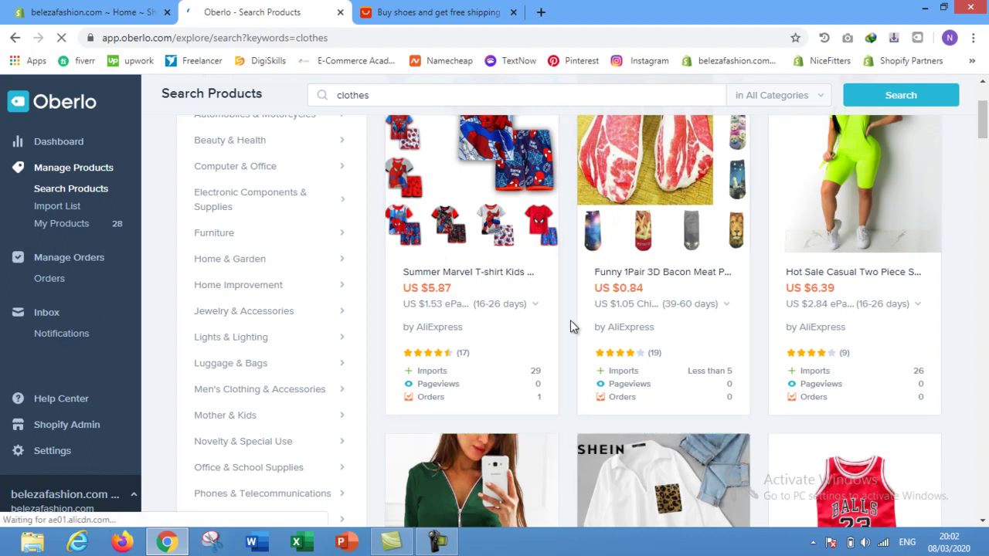
{"action": "mouse_move", "coordinate": [453, 381]}
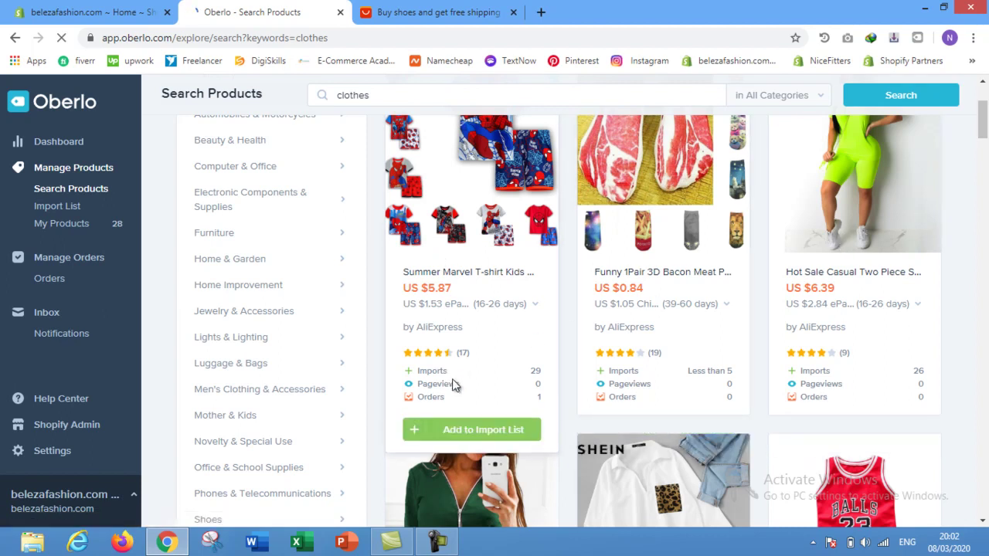
{"action": "left_click", "coordinate": [485, 431]}
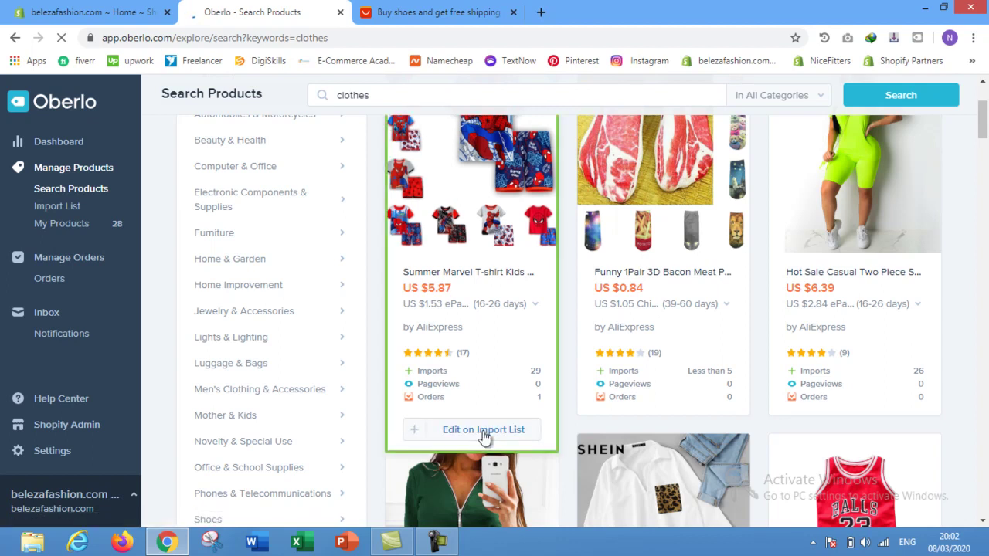
{"action": "left_click", "coordinate": [65, 213]}
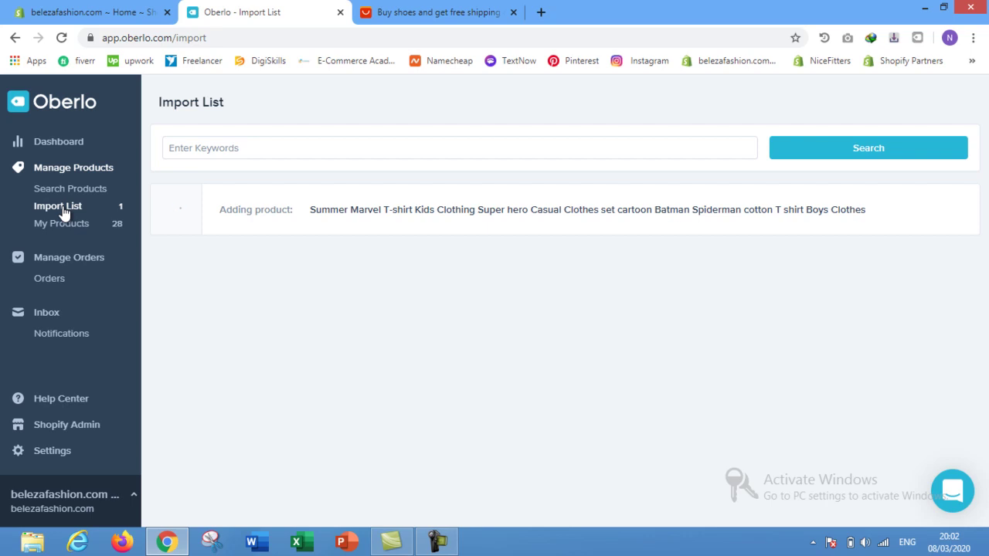
{"action": "left_click", "coordinate": [62, 38]}
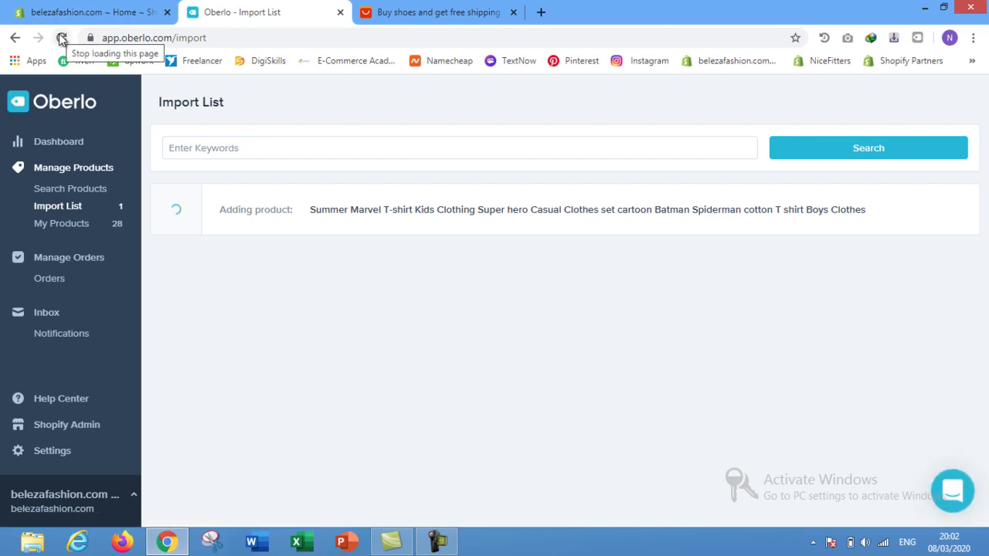
{"action": "left_click", "coordinate": [68, 208]}
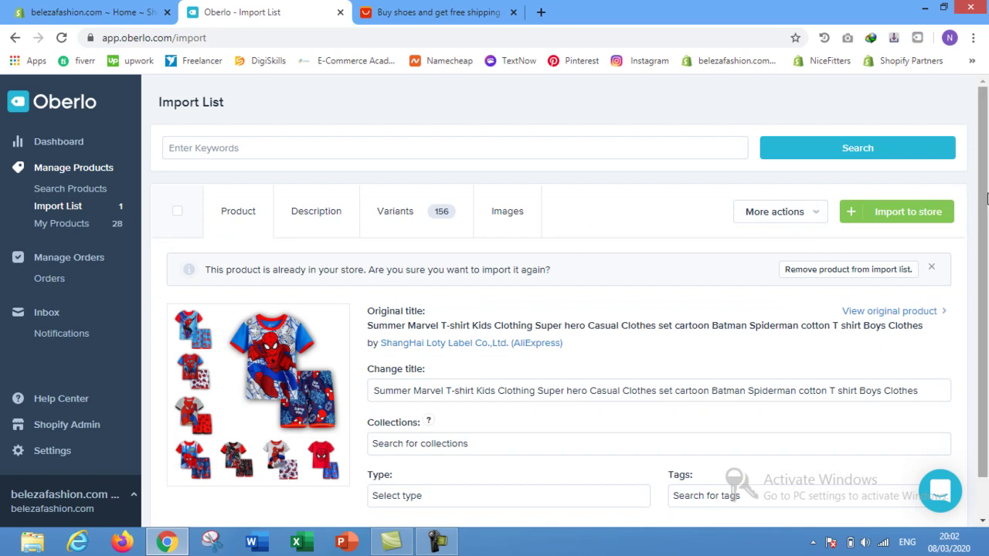
Assign the Summer Marvel T-shirt product to the Babies Fashion collection and import it to the store
{"action": "scroll", "coordinate": [986, 258], "scroll_direction": "down", "scroll_amount": 1}
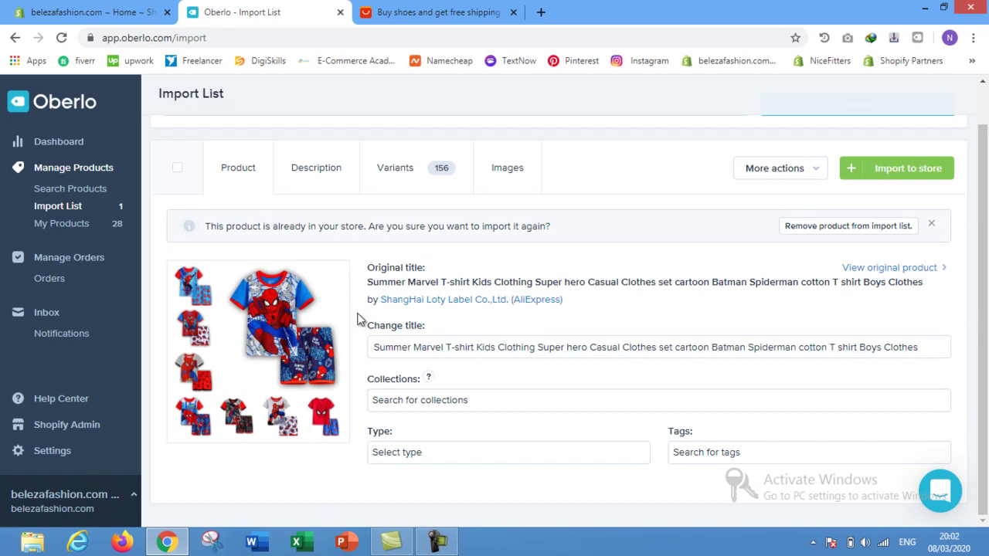
{"action": "left_click", "coordinate": [398, 399]}
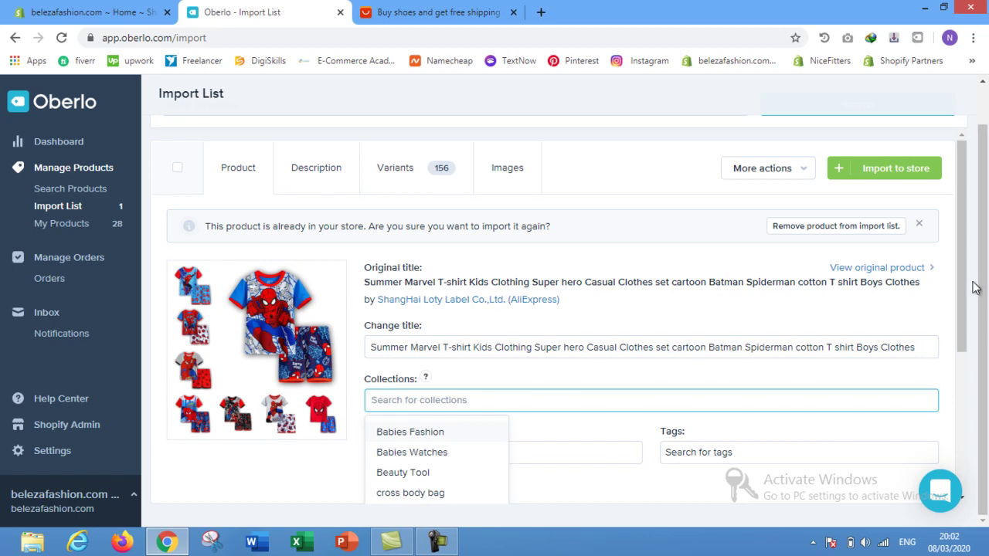
{"action": "scroll", "coordinate": [968, 340], "scroll_direction": "down", "scroll_amount": 2}
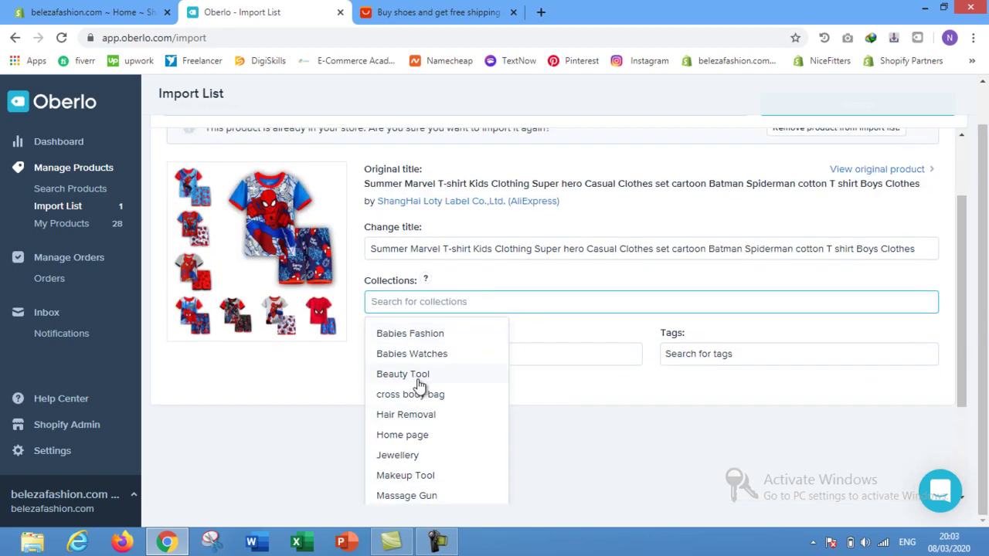
{"action": "left_click", "coordinate": [422, 339]}
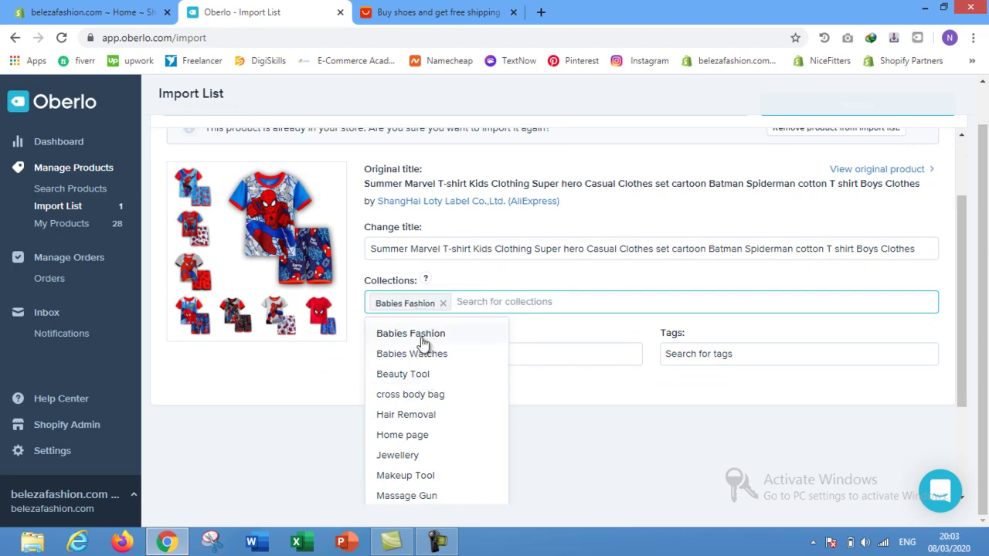
{"action": "left_click", "coordinate": [347, 363]}
{"action": "scroll", "coordinate": [346, 361], "scroll_direction": "up", "scroll_amount": 2}
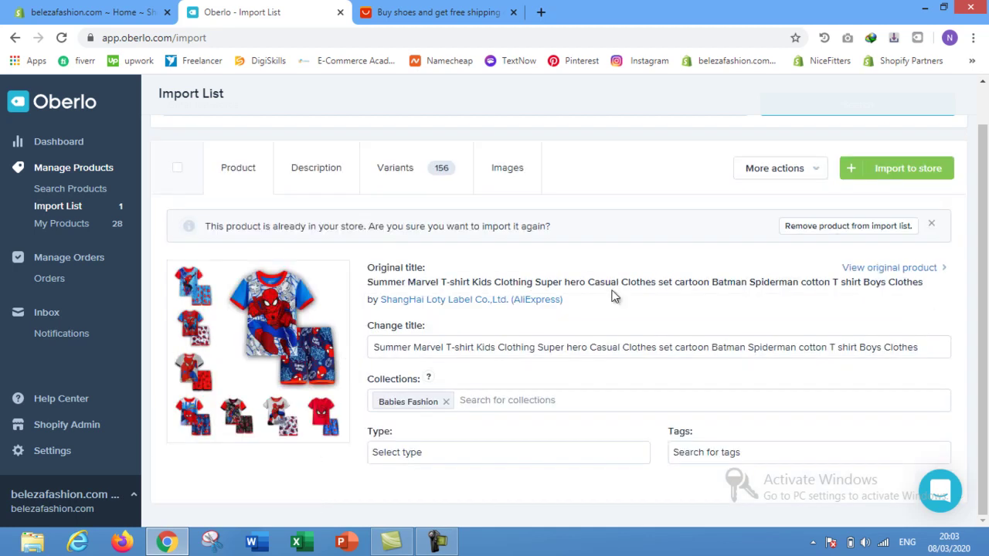
{"action": "left_click", "coordinate": [914, 177]}
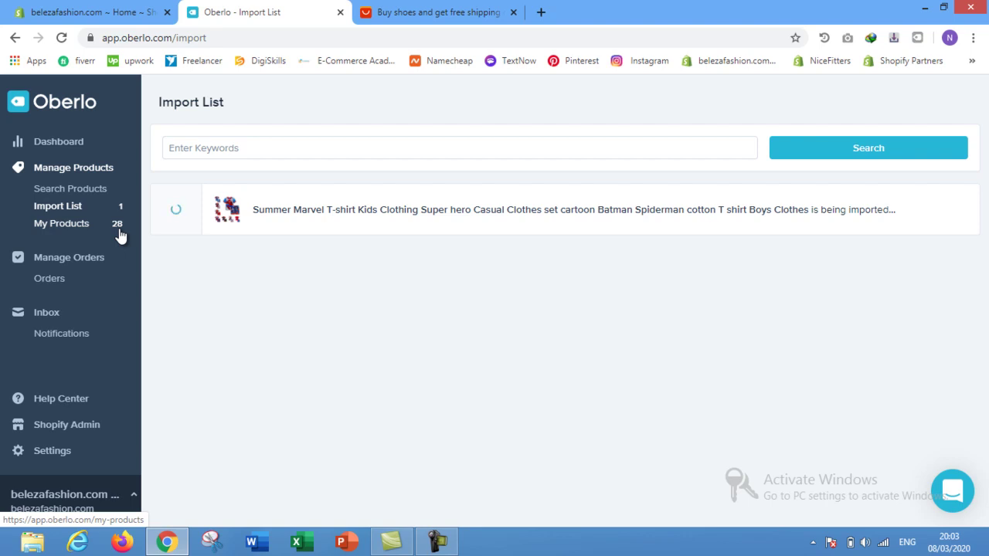
{"action": "left_click", "coordinate": [64, 38]}
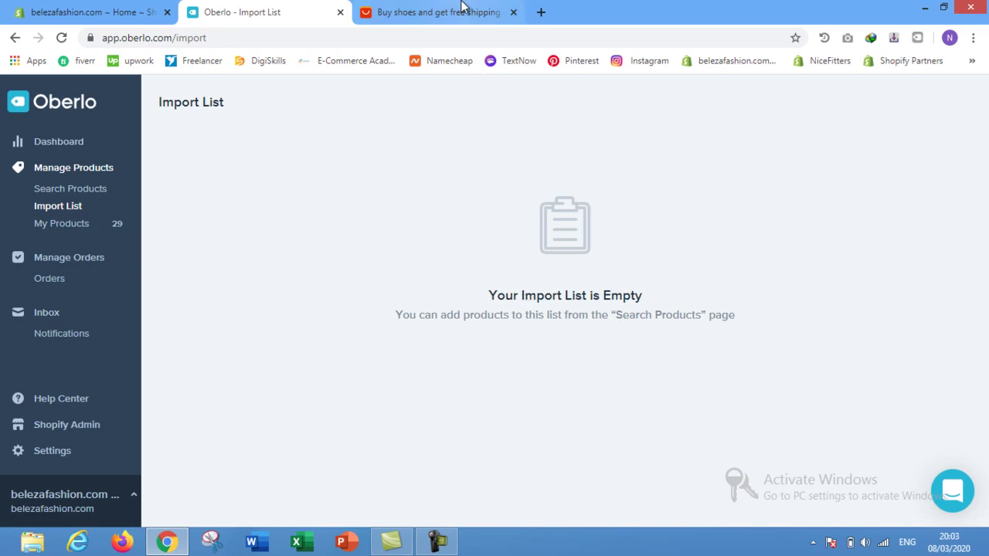
Look up "oberlo extension" in the Chrome Web Store in a new tab and close that tab
{"action": "left_click", "coordinate": [541, 12]}
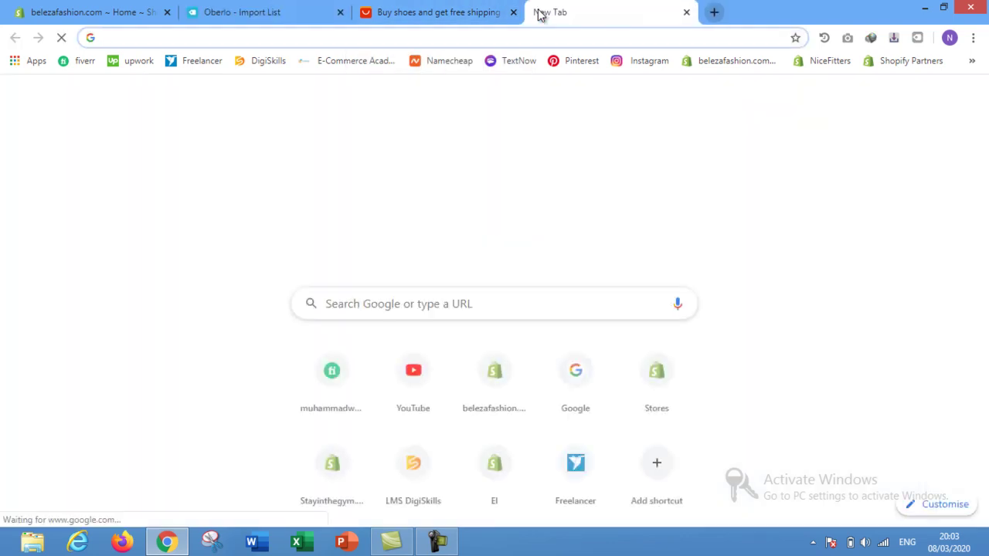
{"action": "left_click", "coordinate": [22, 68]}
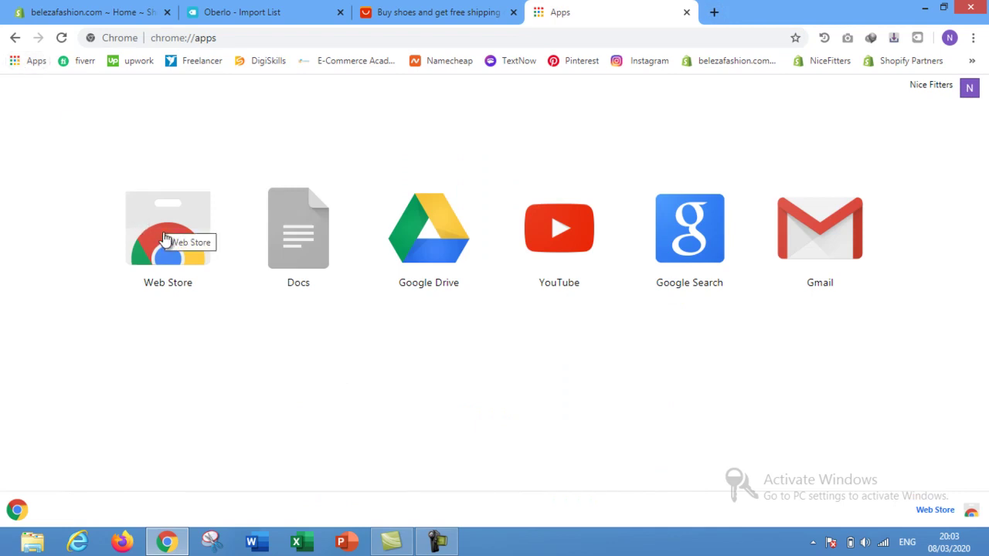
{"action": "left_click", "coordinate": [164, 240]}
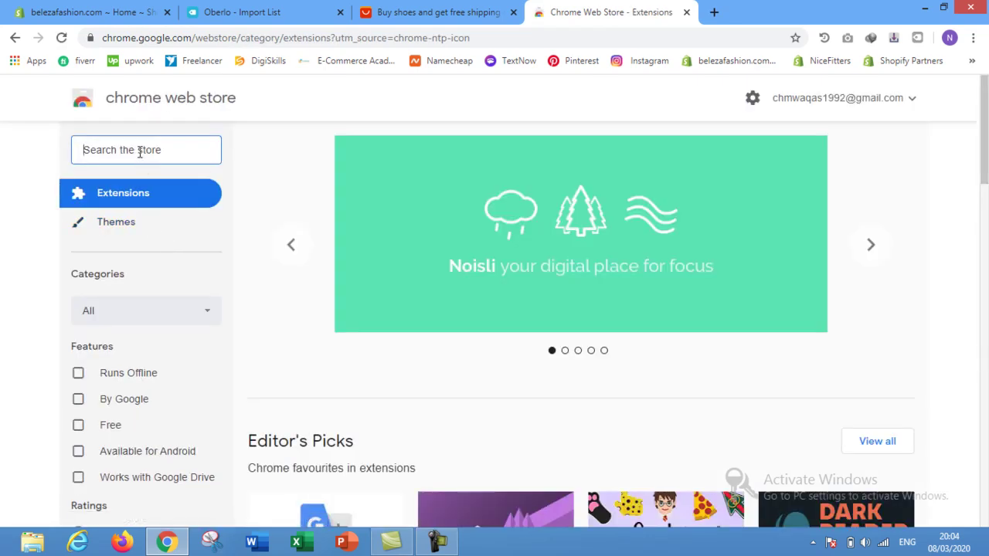
{"action": "type", "text": "o"}
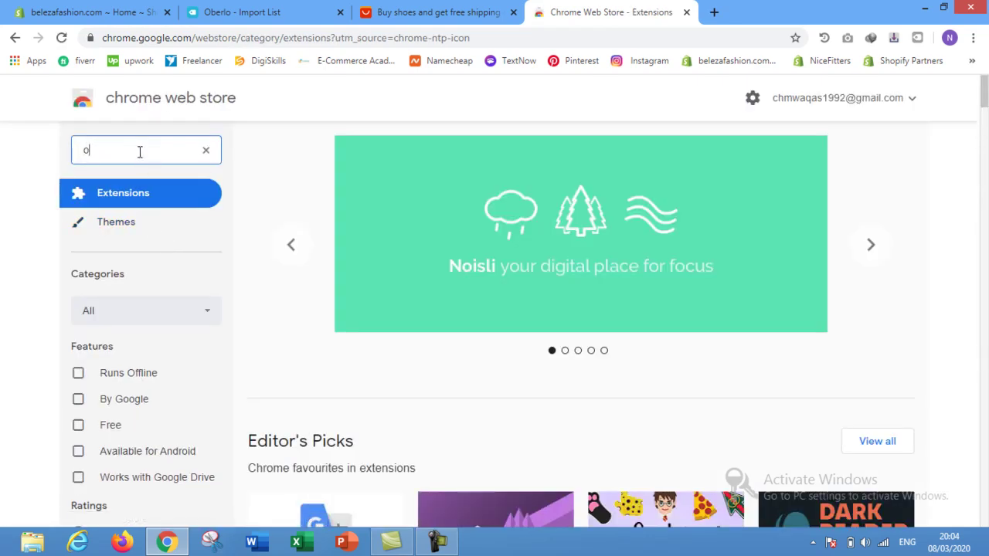
{"action": "type", "text": "berlo e"}
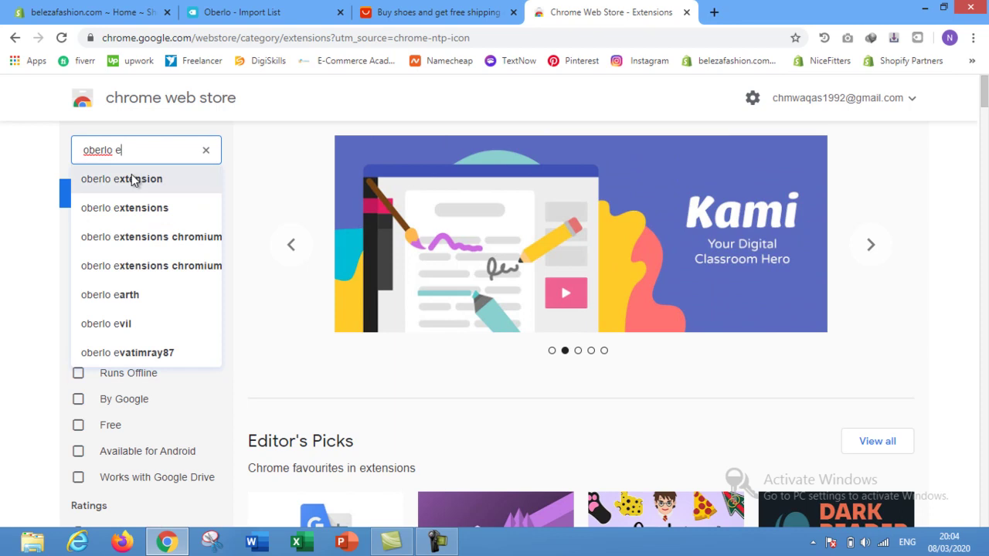
{"action": "left_click", "coordinate": [131, 174]}
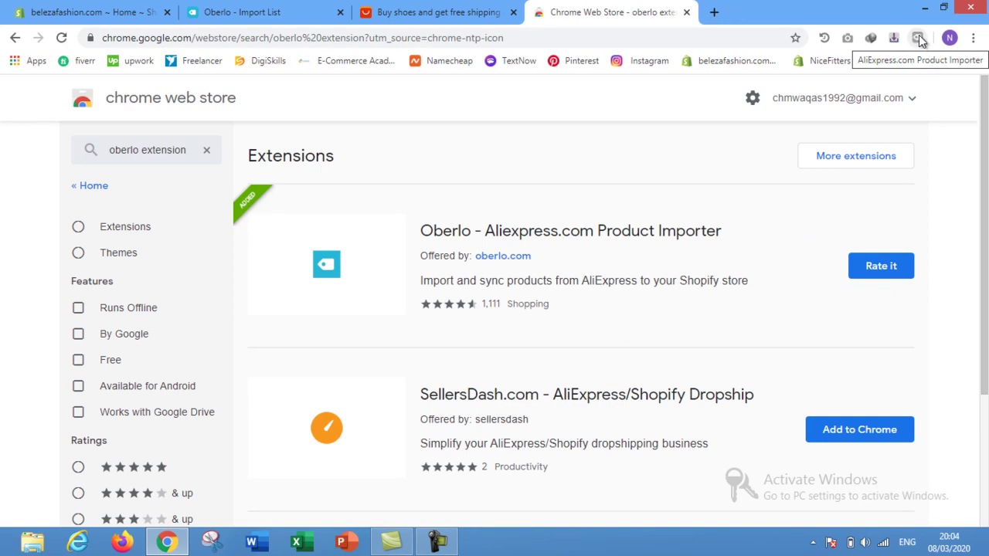
{"action": "left_click", "coordinate": [685, 13]}
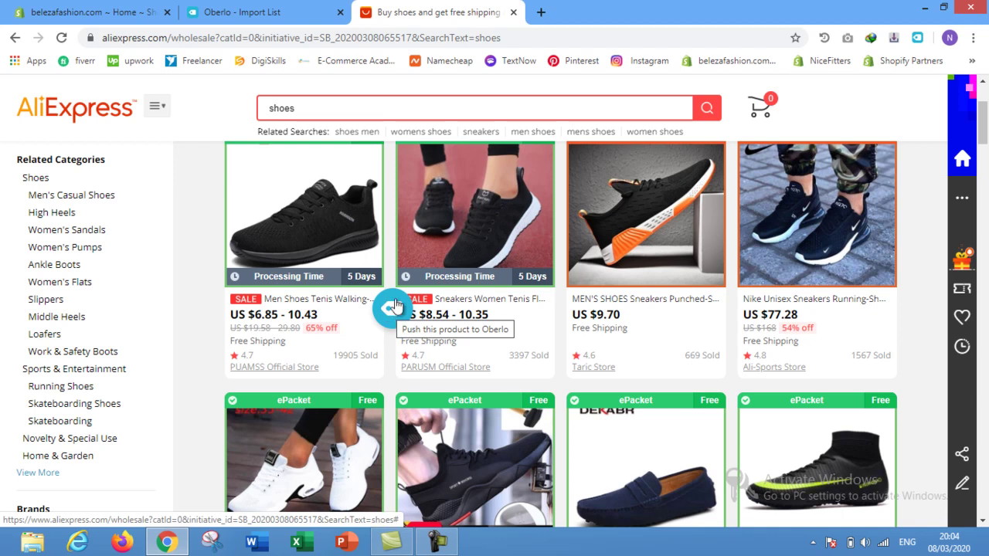
Push the black PUAMSS men's walking shoes from the AliExpress results to Oberlo and reload the Oberlo import list
{"action": "left_click", "coordinate": [390, 311]}
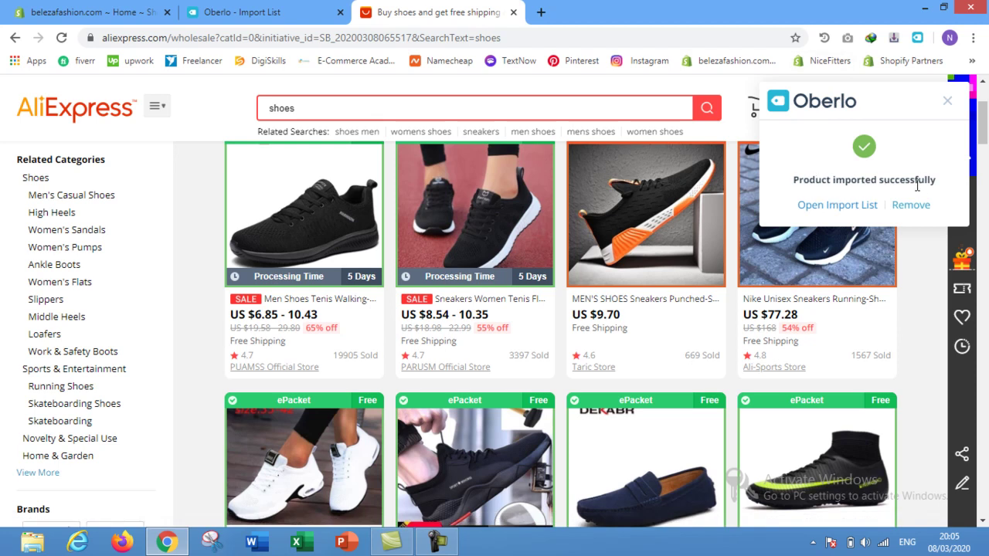
{"action": "left_click", "coordinate": [283, 8]}
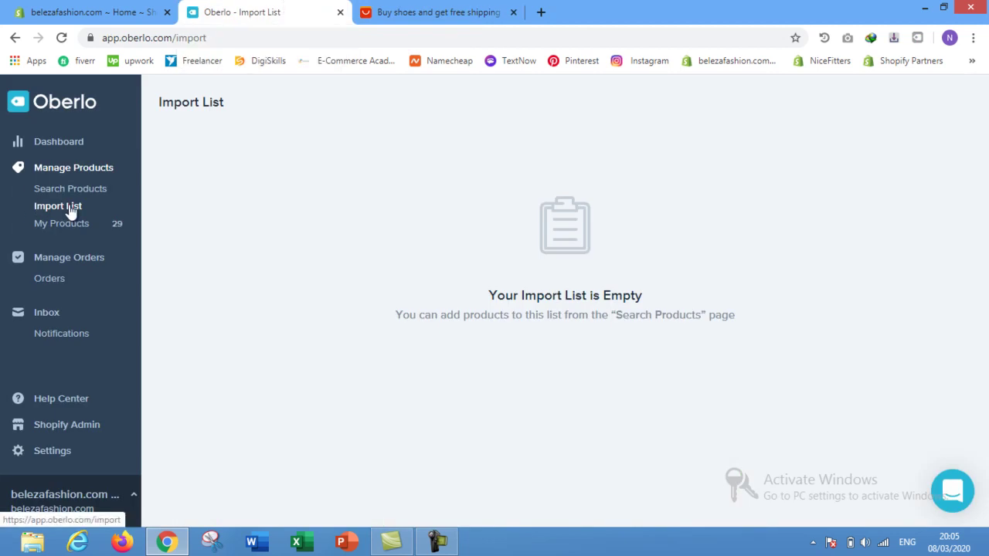
{"action": "left_click", "coordinate": [61, 43]}
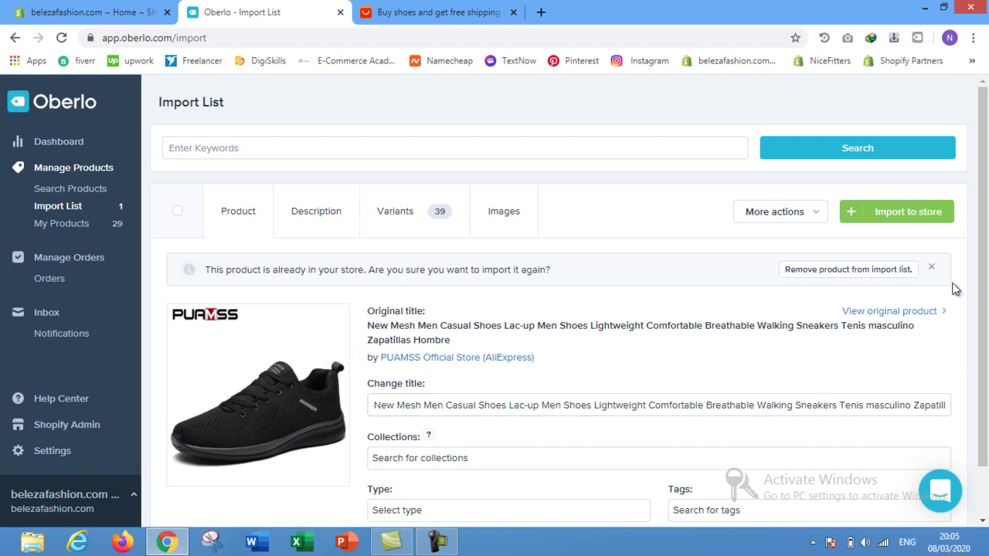
Assign the PUAMSS men's shoes to the Babies Fashion collection, import them to the store and refresh the import list
{"action": "scroll", "coordinate": [986, 209], "scroll_direction": "down", "scroll_amount": 1}
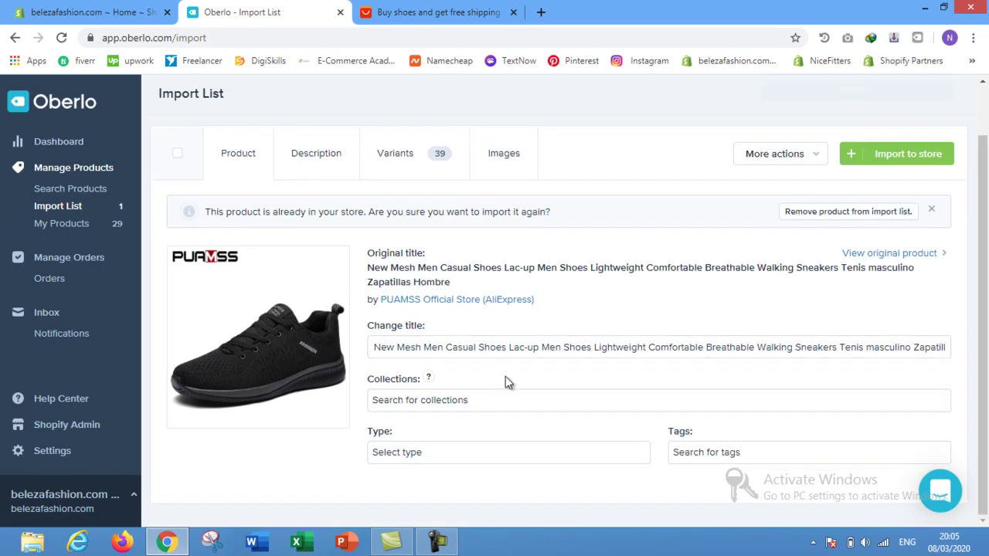
{"action": "left_click", "coordinate": [487, 408]}
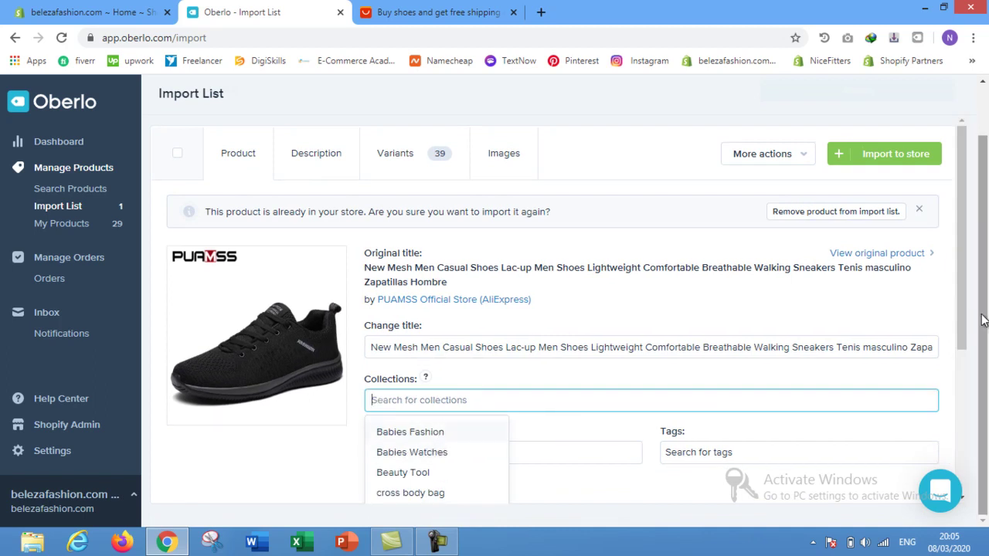
{"action": "scroll", "coordinate": [969, 334], "scroll_direction": "down", "scroll_amount": 1}
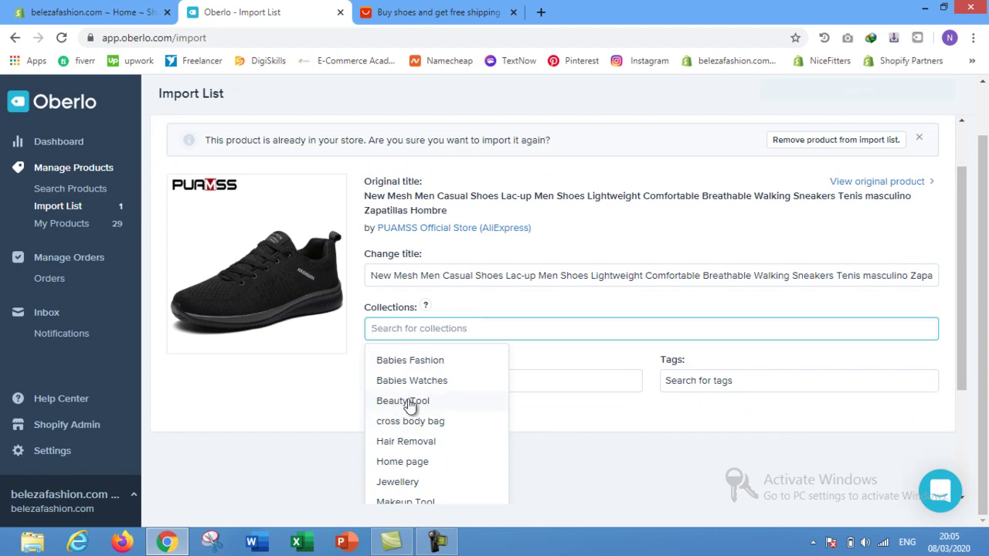
{"action": "left_click", "coordinate": [410, 362]}
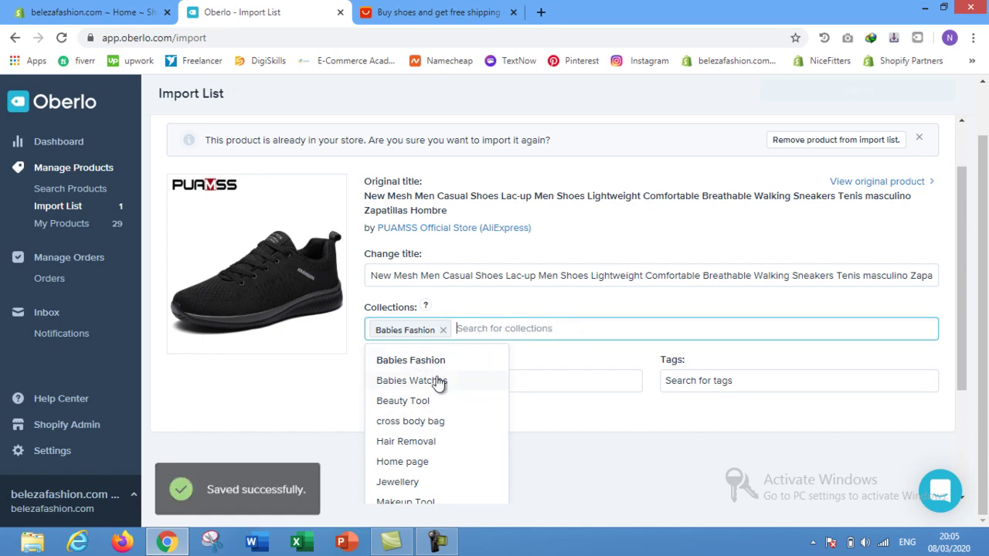
{"action": "scroll", "coordinate": [966, 324], "scroll_direction": "up", "scroll_amount": 1}
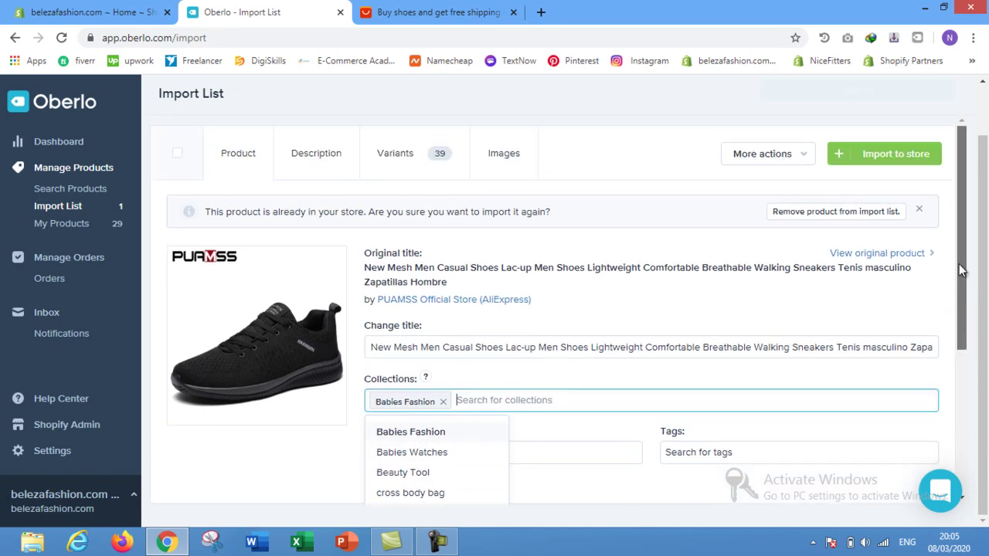
{"action": "left_click", "coordinate": [900, 159]}
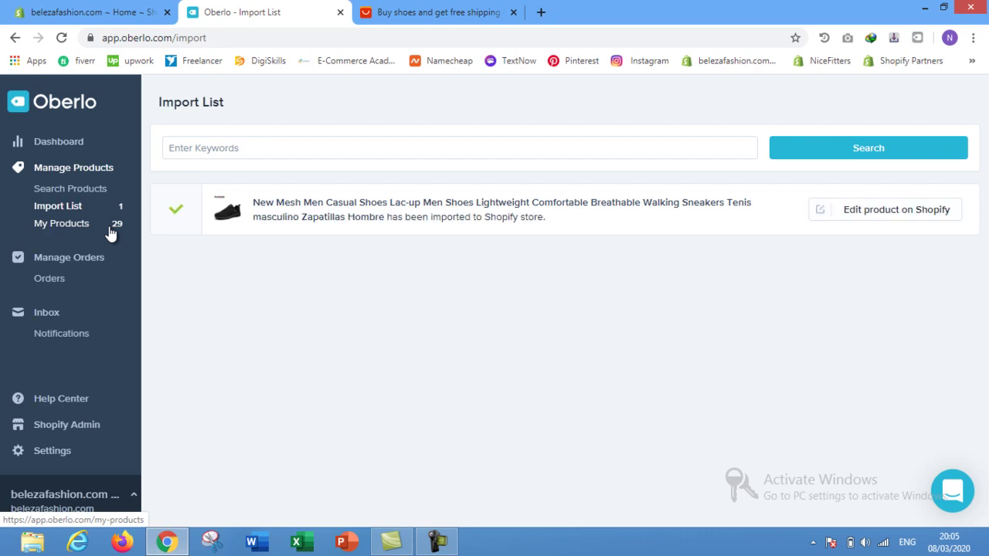
{"action": "left_click", "coordinate": [57, 39]}
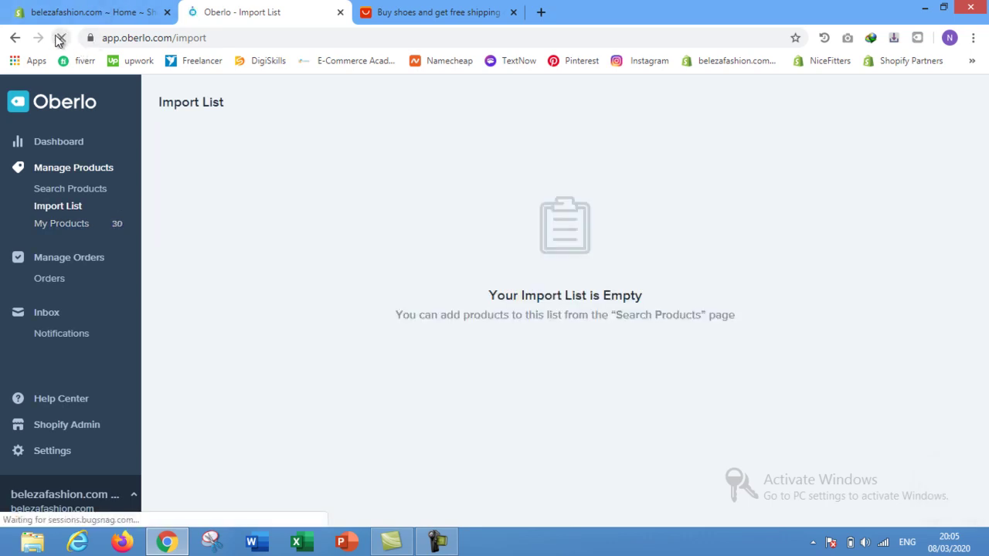